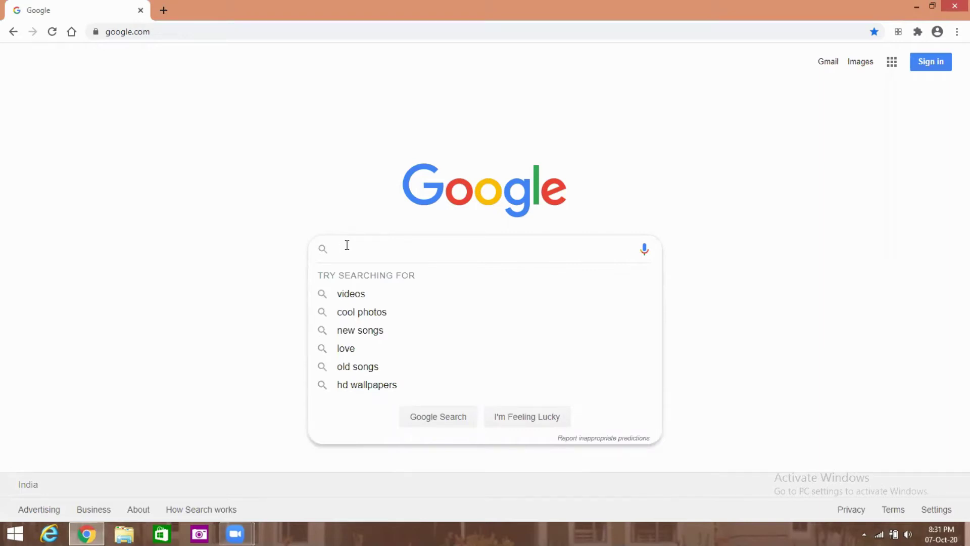
- Search Google for 'vlab', open vlab.co.in and scroll to the Broad Areas of Virtual Labs
{"action": "type", "text": "v"}
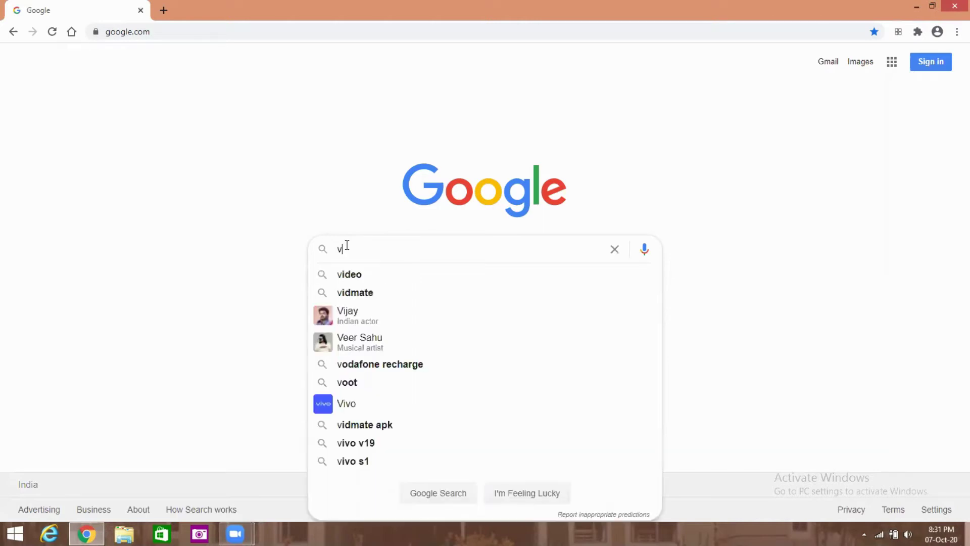
{"action": "type", "text": "lab"}
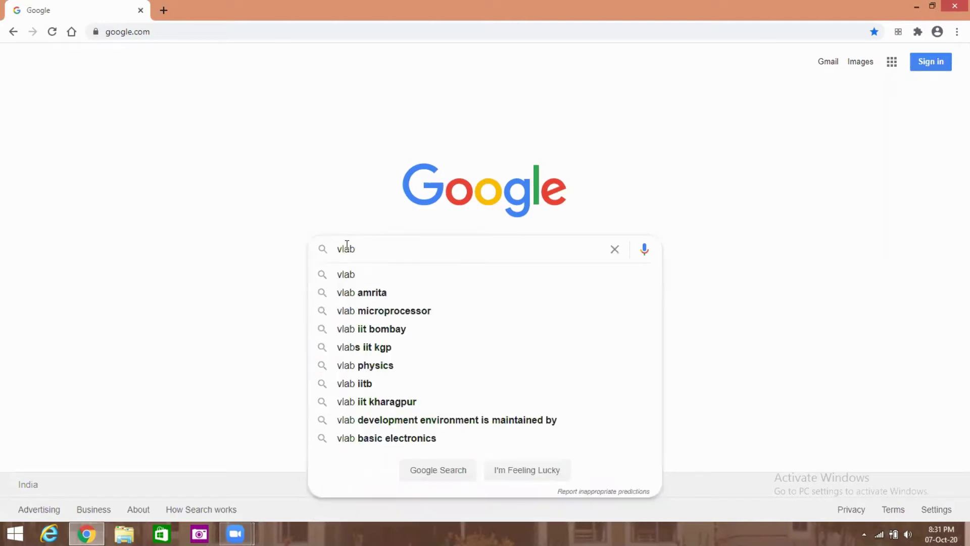
{"action": "left_click", "coordinate": [348, 273]}
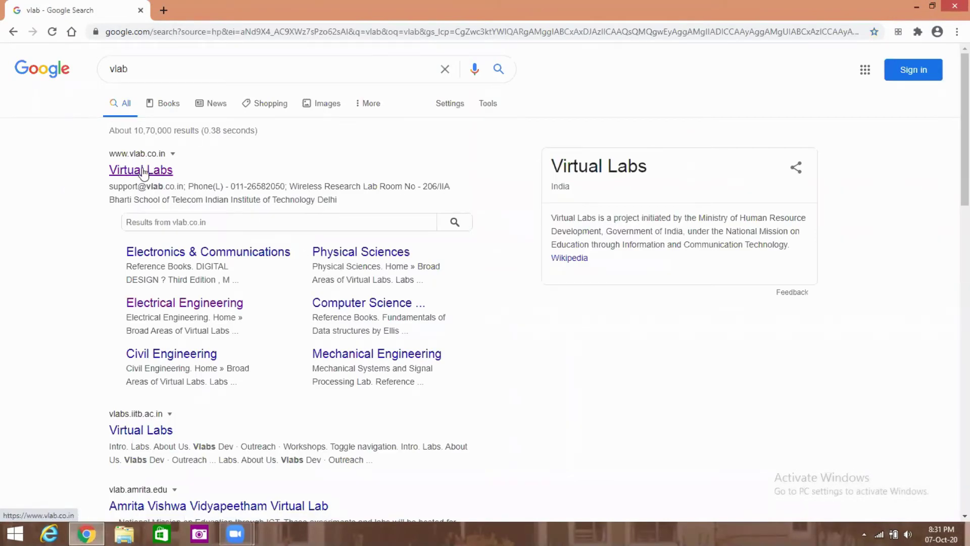
{"action": "left_click", "coordinate": [142, 171]}
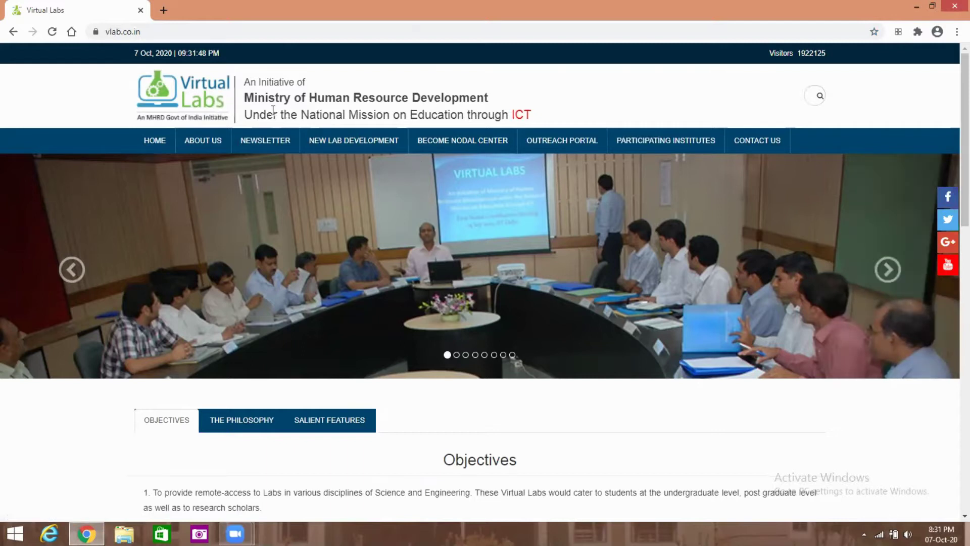
{"action": "scroll", "coordinate": [809, 314], "scroll_direction": "down", "scroll_amount": 1}
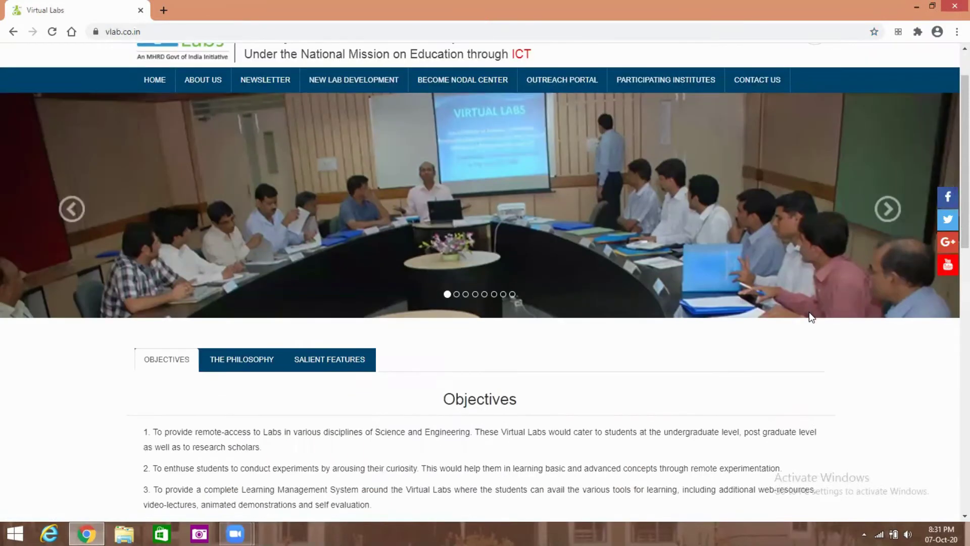
{"action": "scroll", "coordinate": [810, 316], "scroll_direction": "up", "scroll_amount": 1}
{"action": "scroll", "coordinate": [809, 316], "scroll_direction": "down", "scroll_amount": 4}
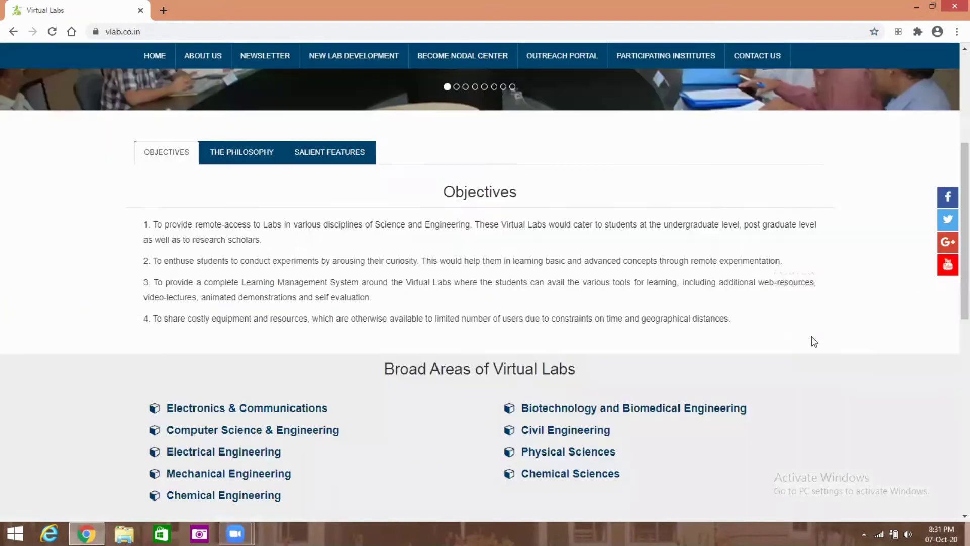
{"action": "scroll", "coordinate": [874, 393], "scroll_direction": "down", "scroll_amount": 1}
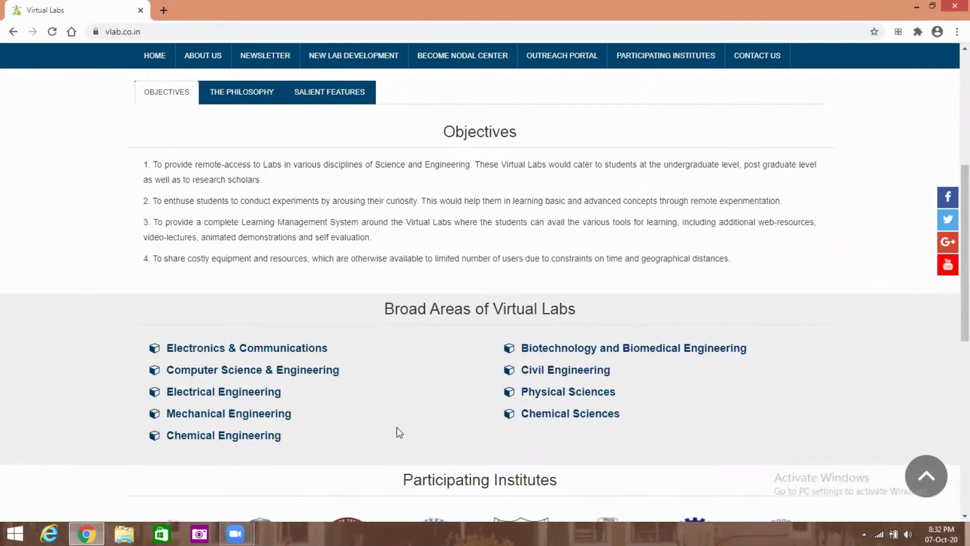
- Go to Electrical Engineering, Electrical Machines Lab (New), then experiment 2, DC shunt generator load characteristics
{"action": "left_click", "coordinate": [234, 395]}
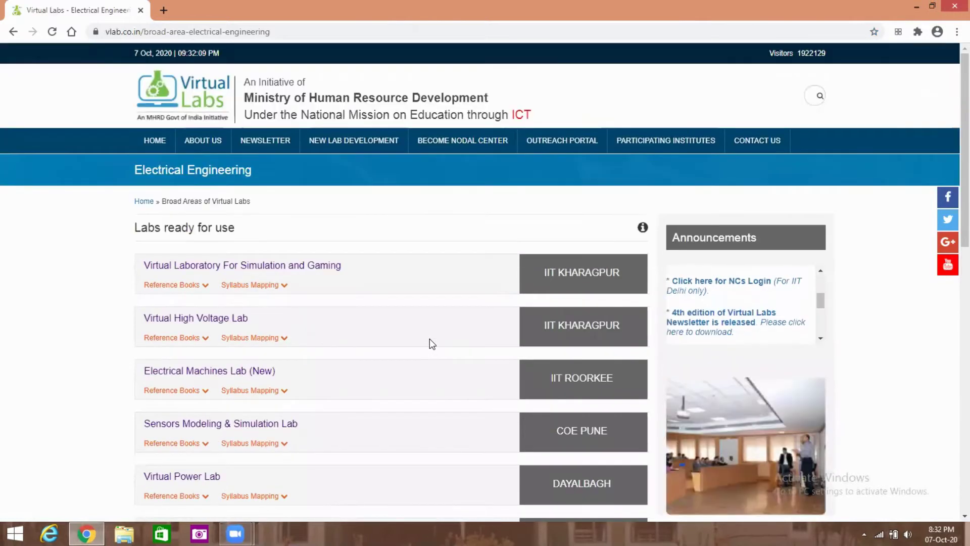
{"action": "scroll", "coordinate": [432, 341], "scroll_direction": "down", "scroll_amount": 1}
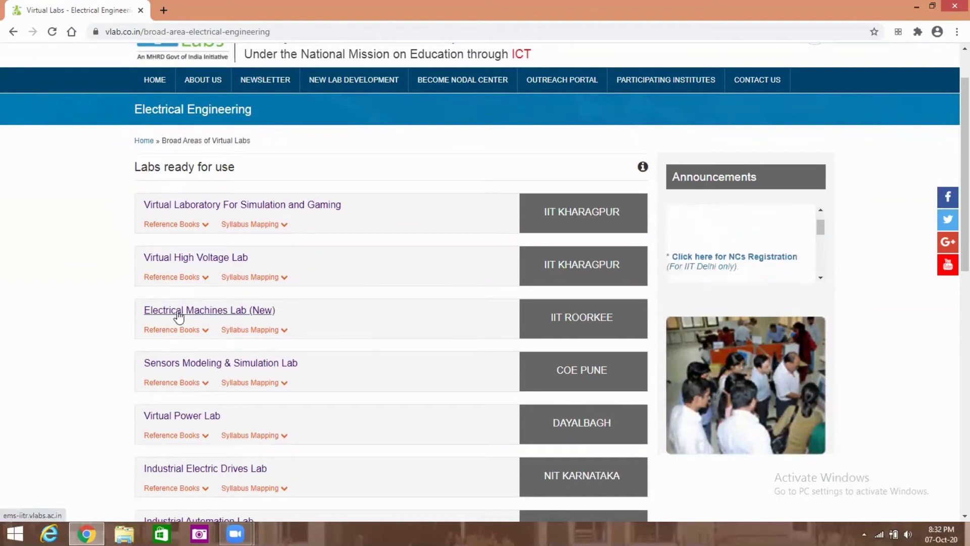
{"action": "left_click", "coordinate": [218, 310]}
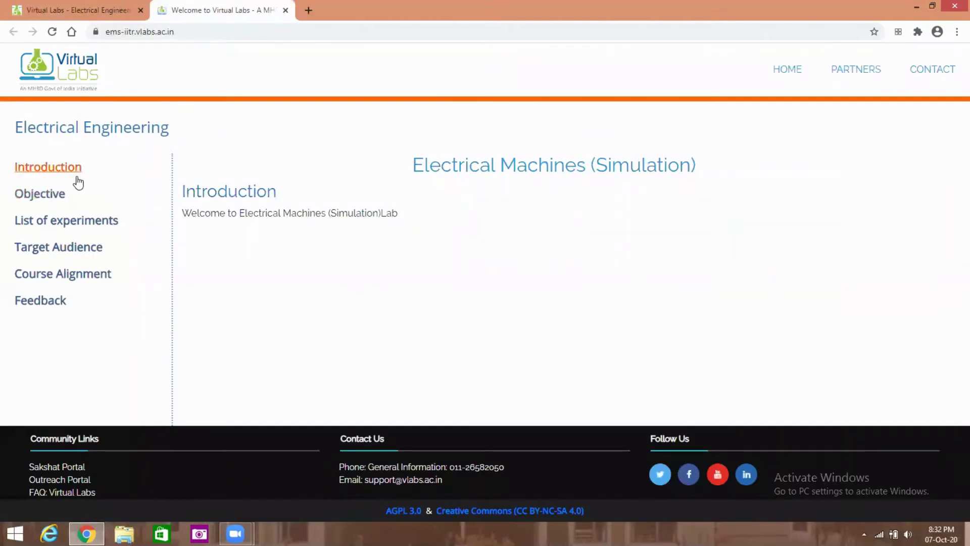
{"action": "left_click", "coordinate": [65, 227]}
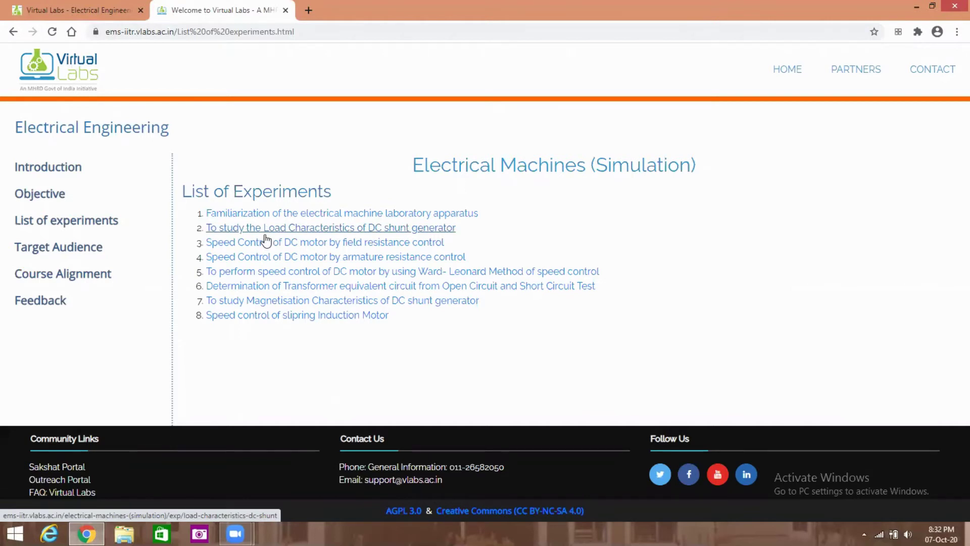
{"action": "left_click", "coordinate": [345, 231]}
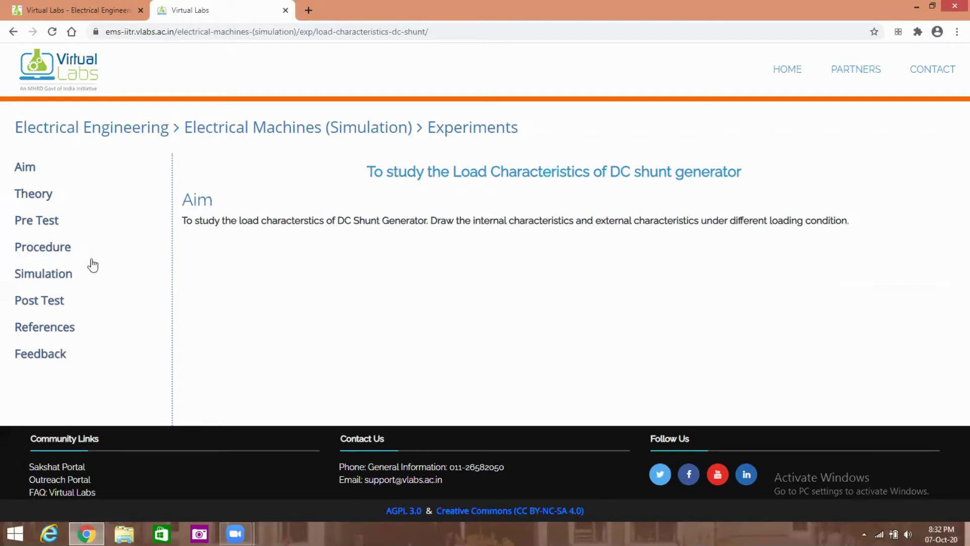
- Read the Theory page on the shunt generator equivalent circuit and its internal and external characteristics
{"action": "left_click", "coordinate": [23, 193]}
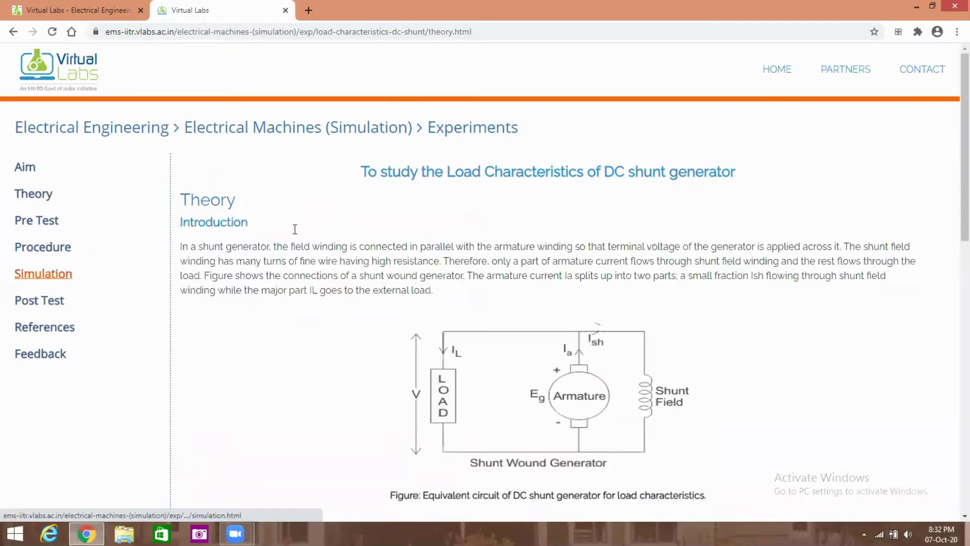
{"action": "scroll", "coordinate": [745, 376], "scroll_direction": "down", "scroll_amount": 1}
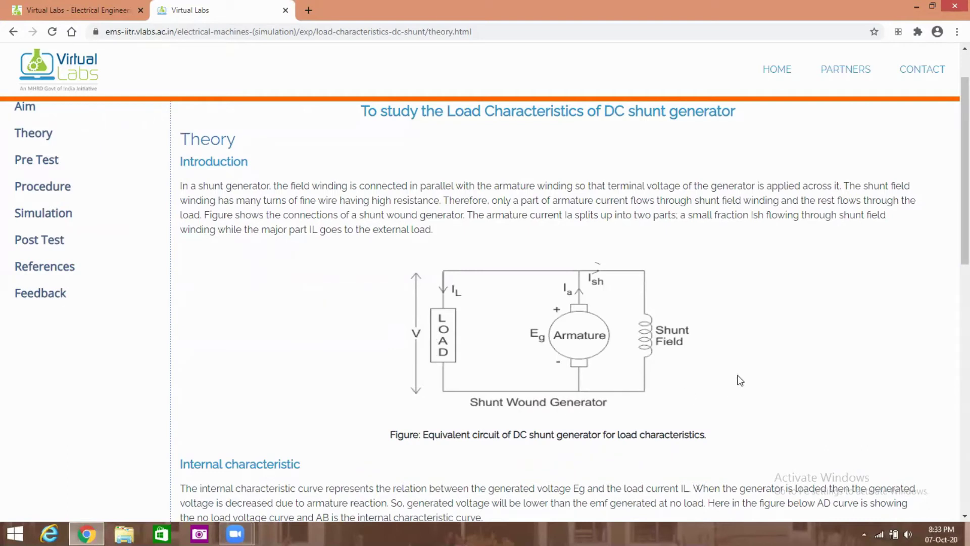
{"action": "scroll", "coordinate": [738, 380], "scroll_direction": "up", "scroll_amount": 1}
{"action": "scroll", "coordinate": [737, 379], "scroll_direction": "down", "scroll_amount": 2}
{"action": "scroll", "coordinate": [570, 427], "scroll_direction": "down", "scroll_amount": 1}
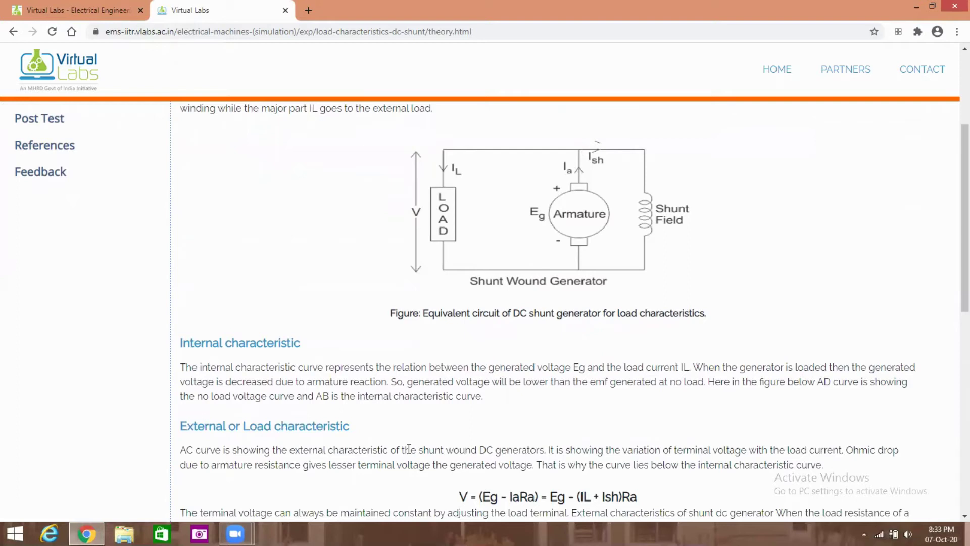
{"action": "scroll", "coordinate": [409, 450], "scroll_direction": "down", "scroll_amount": 1}
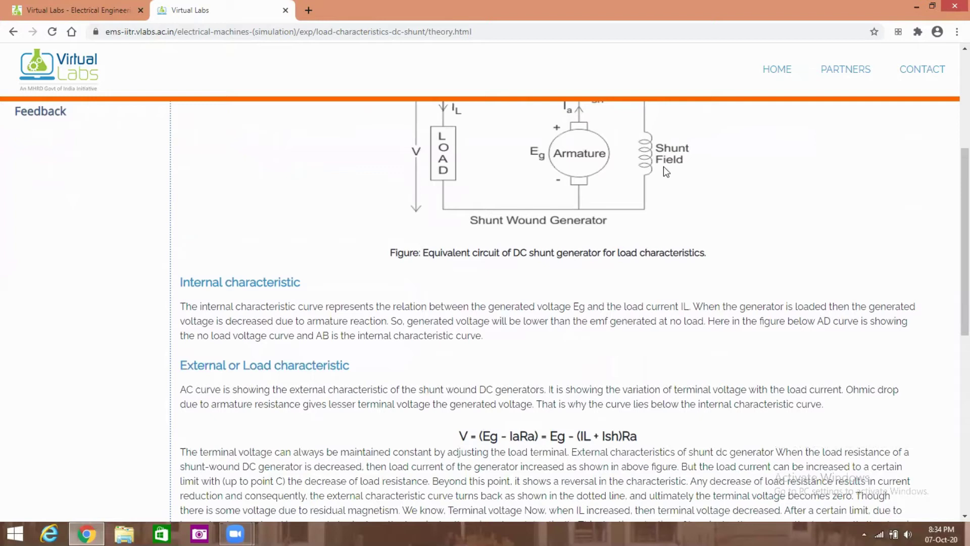
{"action": "scroll", "coordinate": [693, 209], "scroll_direction": "down", "scroll_amount": 1}
{"action": "scroll", "coordinate": [703, 243], "scroll_direction": "up", "scroll_amount": 2}
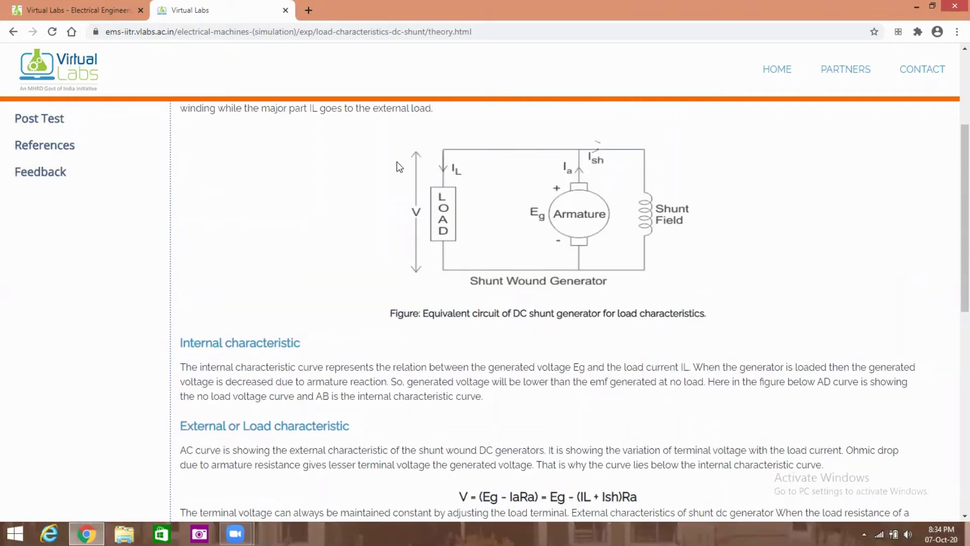
{"action": "scroll", "coordinate": [605, 390], "scroll_direction": "up", "scroll_amount": 1}
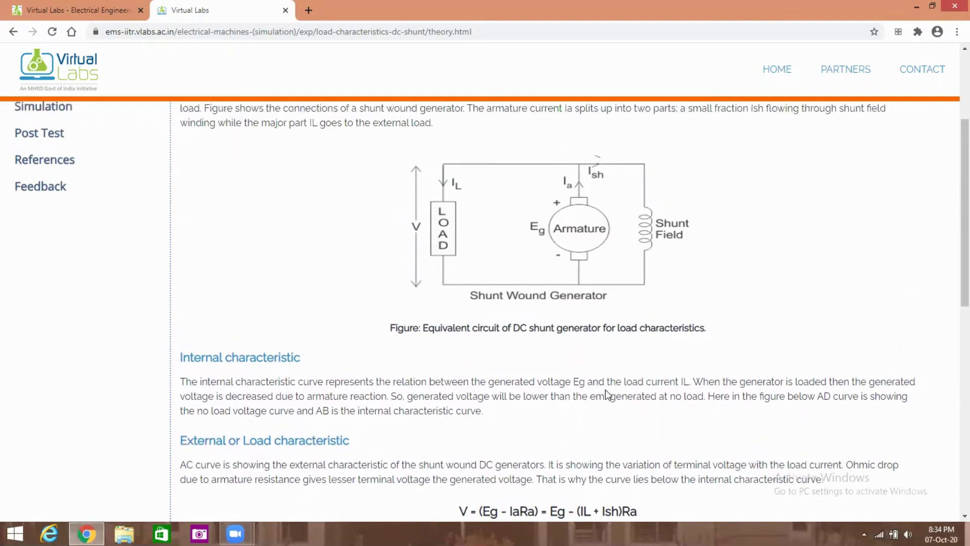
{"action": "scroll", "coordinate": [603, 397], "scroll_direction": "down", "scroll_amount": 4}
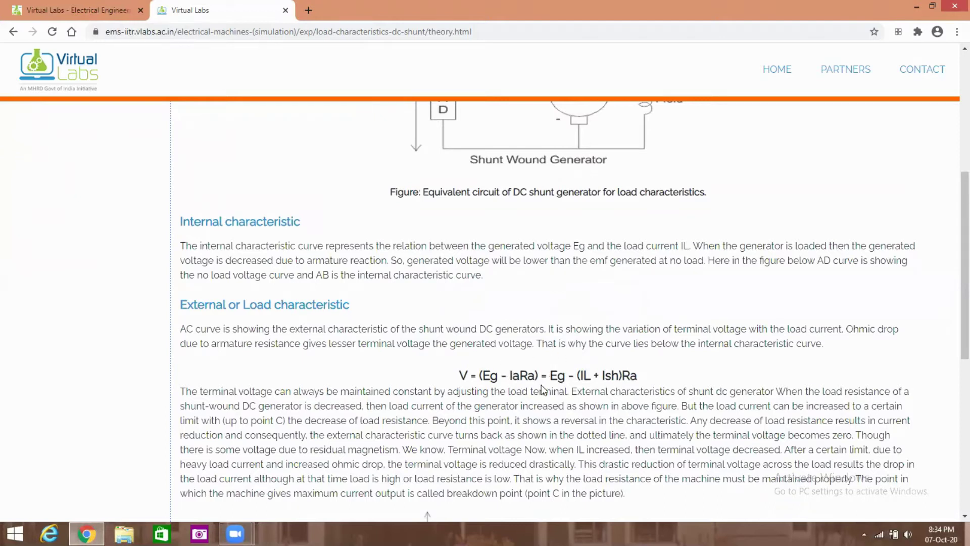
{"action": "scroll", "coordinate": [542, 389], "scroll_direction": "down", "scroll_amount": 5}
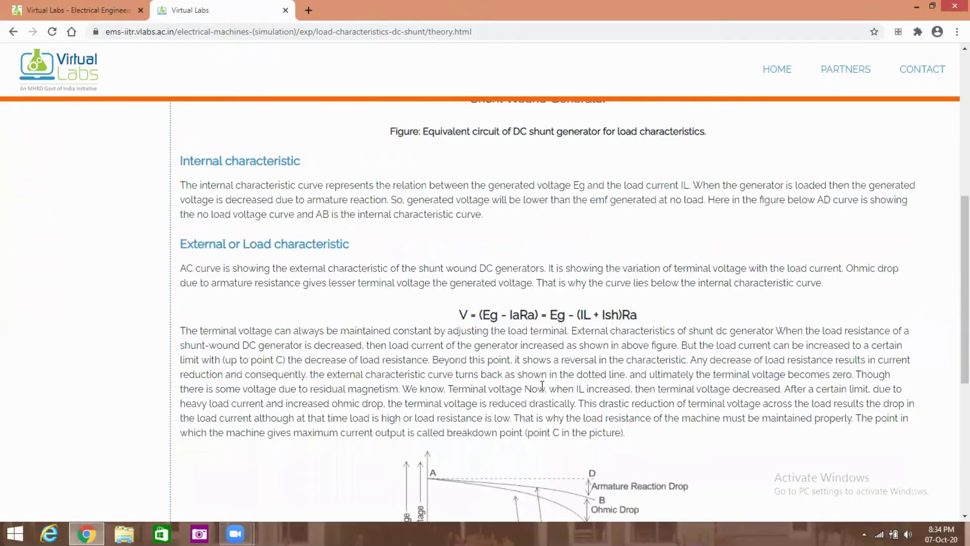
{"action": "scroll", "coordinate": [539, 390], "scroll_direction": "up", "scroll_amount": 1}
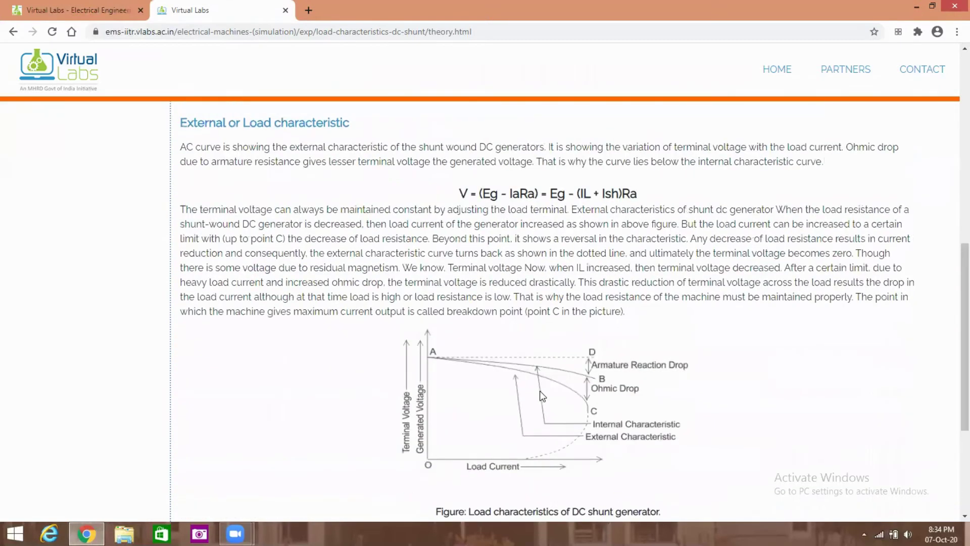
{"action": "scroll", "coordinate": [540, 390], "scroll_direction": "down", "scroll_amount": 3}
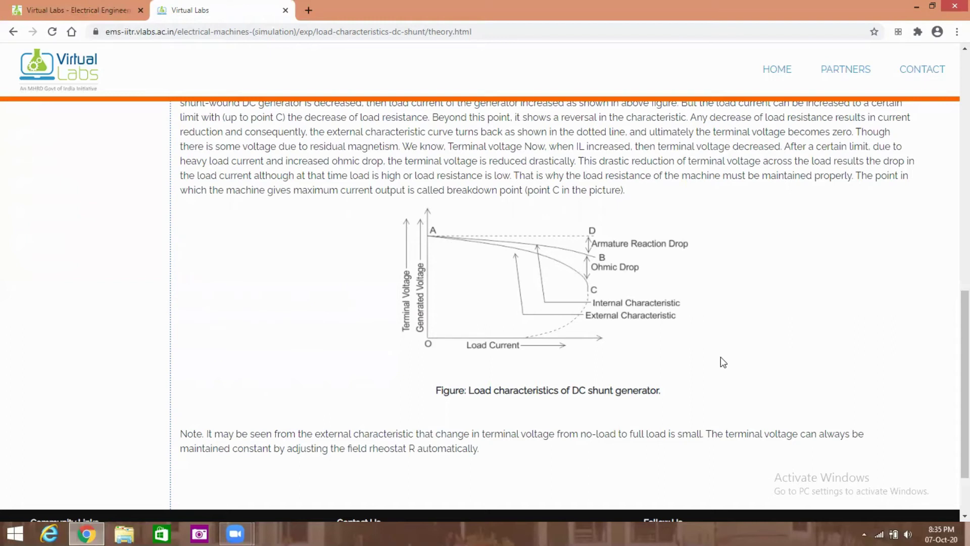
{"action": "scroll", "coordinate": [720, 357], "scroll_direction": "up", "scroll_amount": 10}
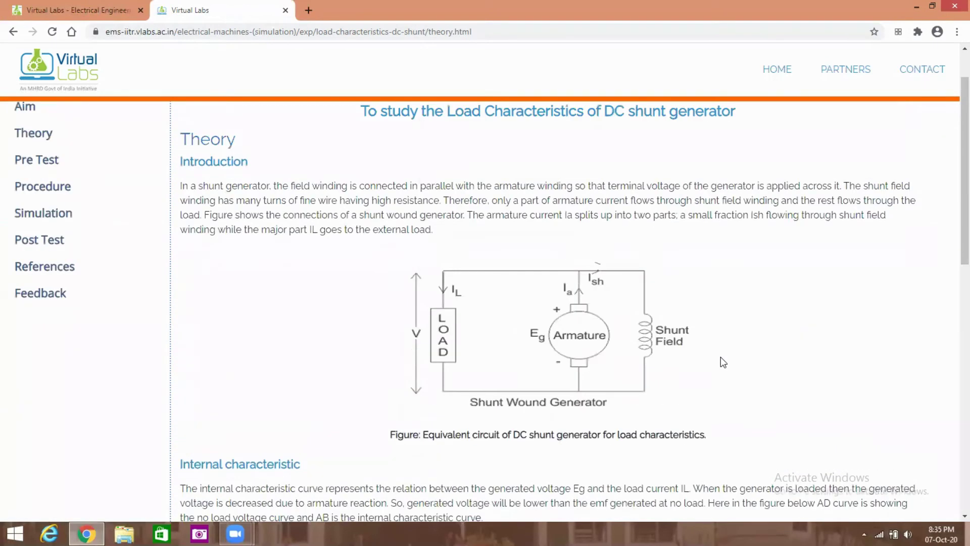
- Launch the DC shunt generator simulation page (dc.html) from the experiment's Simulation section
{"action": "scroll", "coordinate": [720, 357], "scroll_direction": "up", "scroll_amount": 1}
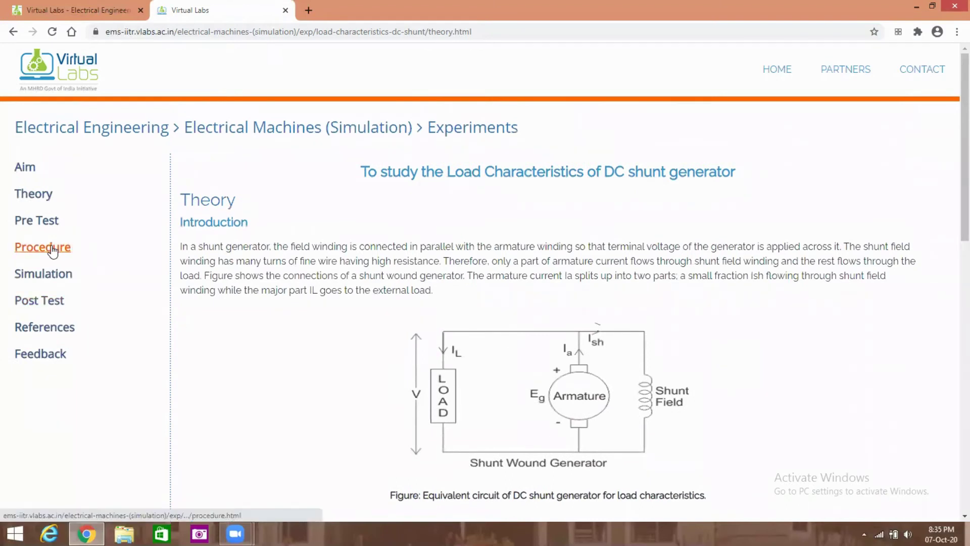
{"action": "left_click", "coordinate": [51, 276]}
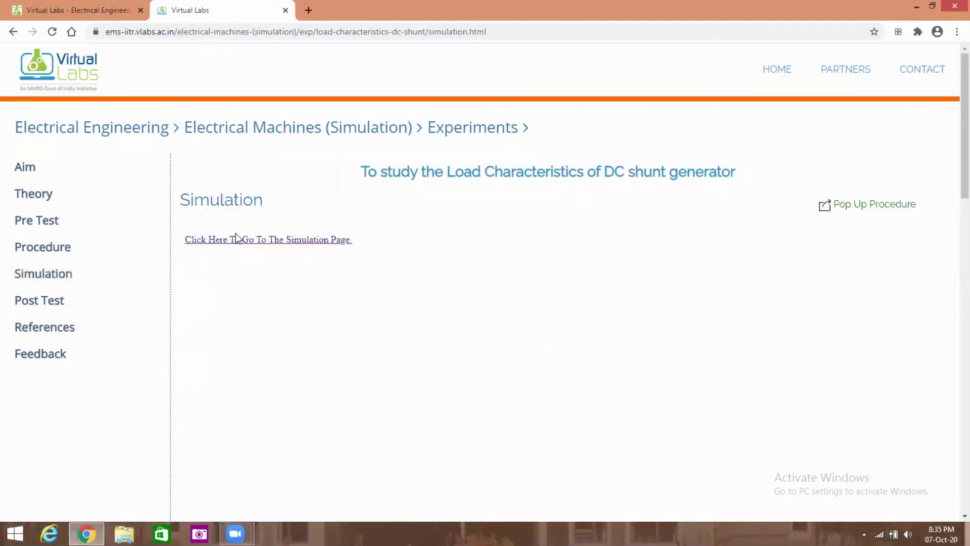
{"action": "left_click", "coordinate": [291, 242]}
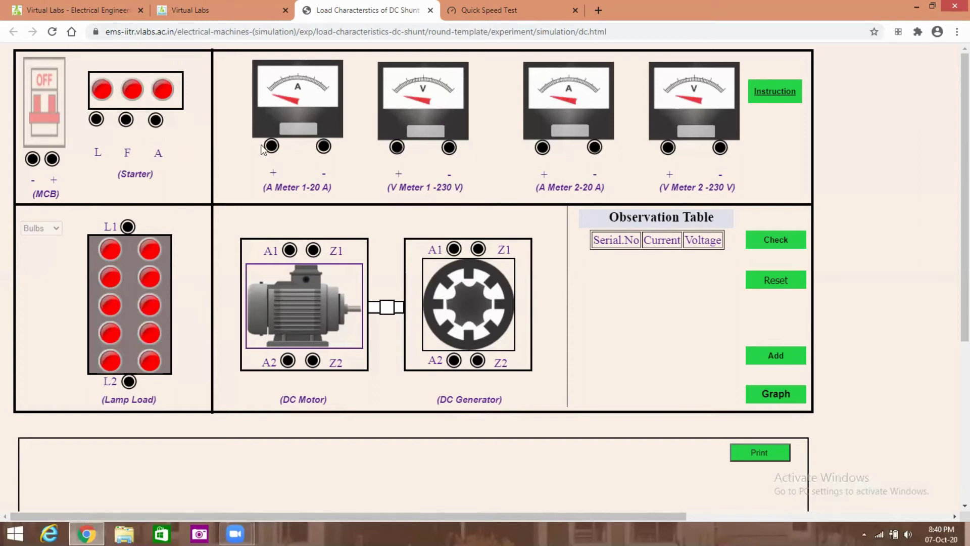
- Wire voltmeter 1 across the MCB, MCB + through ammeter 1 to starter L, and starter F to motor Z1
{"action": "left_click_drag", "start_coordinate": [271, 147], "coordinate": [397, 147]}
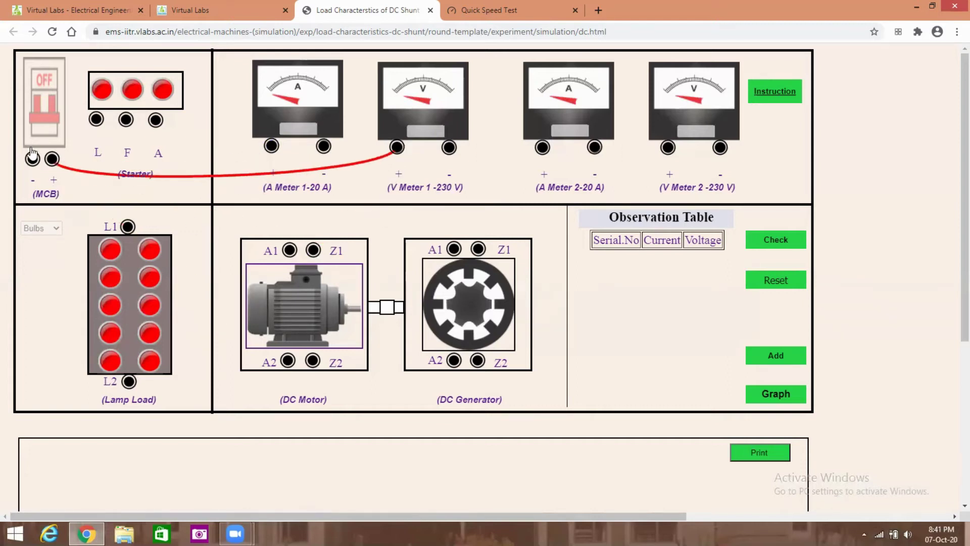
{"action": "left_click_drag", "start_coordinate": [33, 158], "coordinate": [449, 148]}
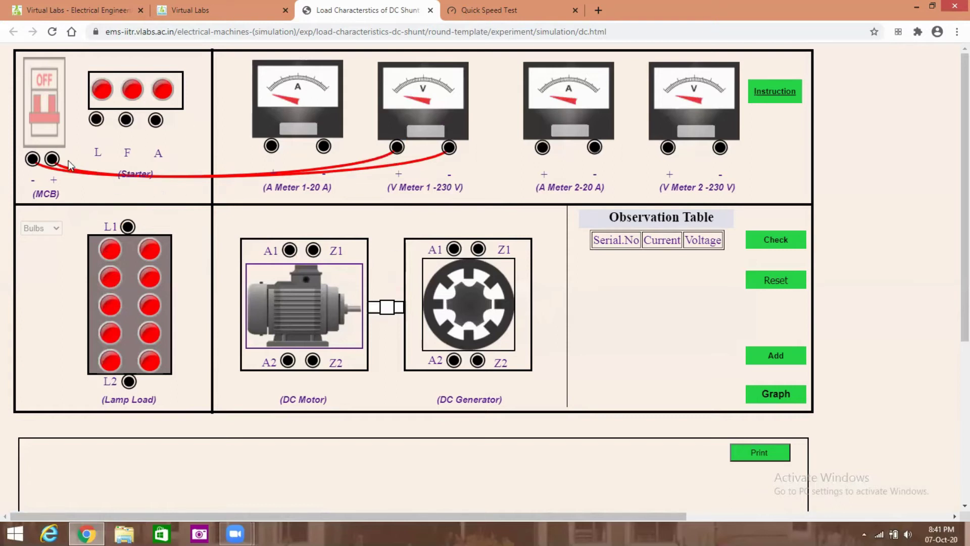
{"action": "left_click_drag", "start_coordinate": [53, 161], "coordinate": [329, 182]}
{"action": "left_click_drag", "start_coordinate": [264, 232], "coordinate": [98, 119]}
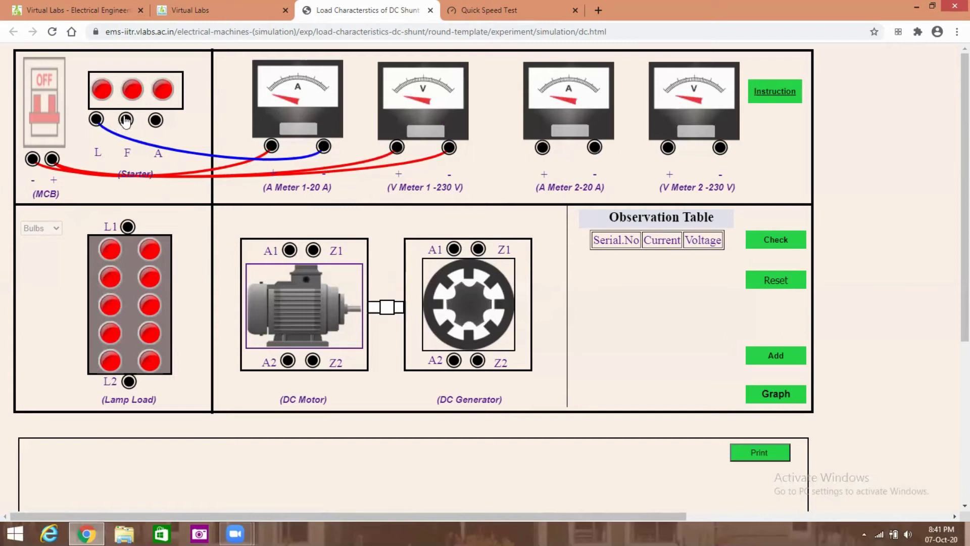
{"action": "left_click_drag", "start_coordinate": [125, 120], "coordinate": [315, 250]}
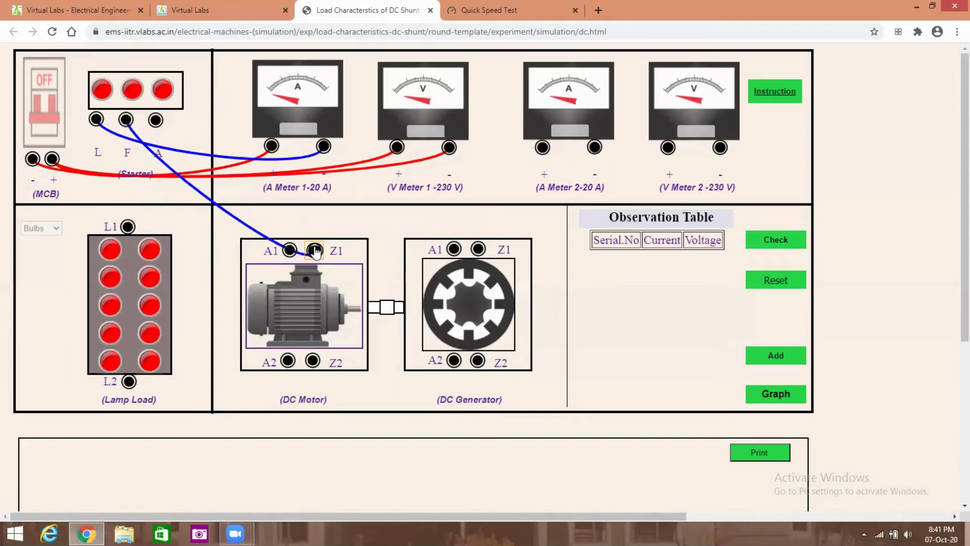
- Connect MCB − to motor Z2, starter A to motor A1, and motor A2 back to the MCB
{"action": "left_click_drag", "start_coordinate": [314, 360], "coordinate": [34, 161]}
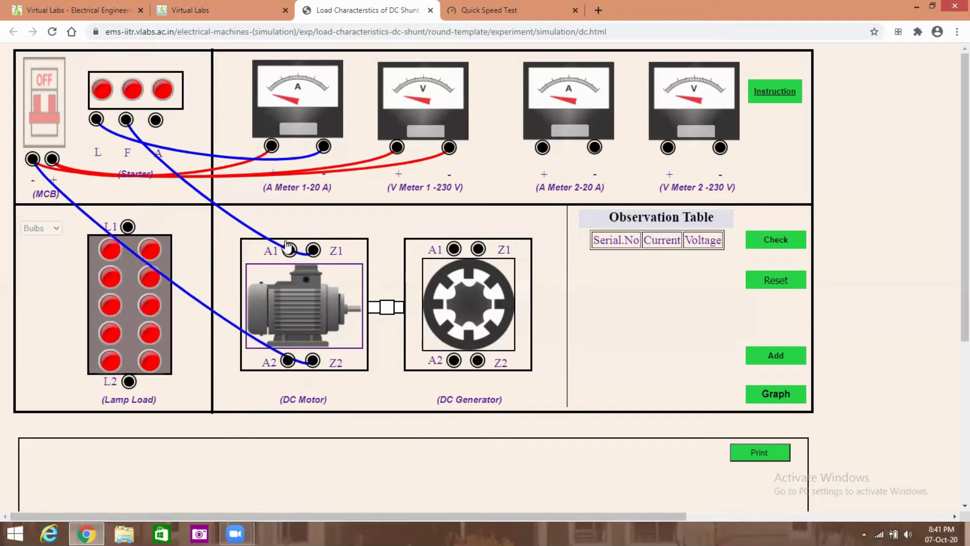
{"action": "left_click_drag", "start_coordinate": [156, 121], "coordinate": [290, 250]}
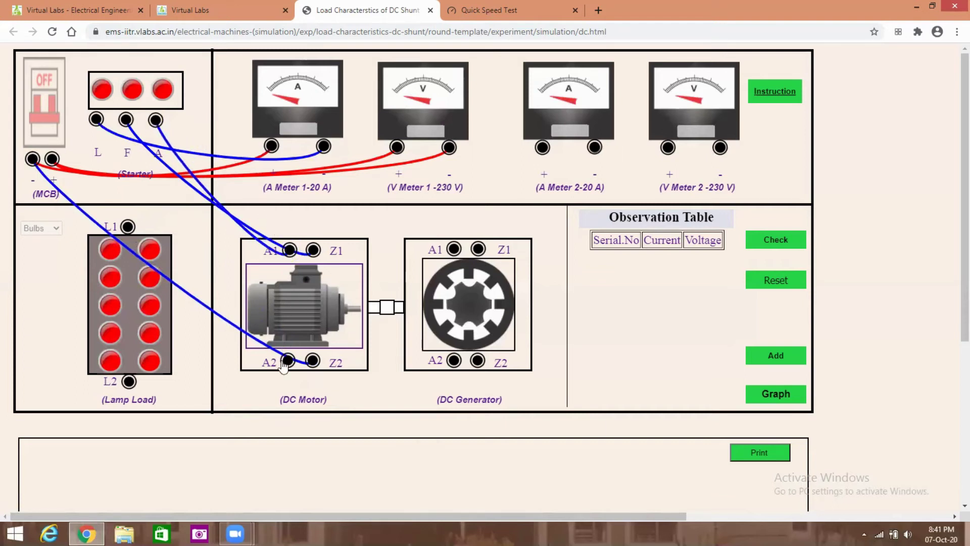
{"action": "left_click_drag", "start_coordinate": [288, 360], "coordinate": [32, 160]}
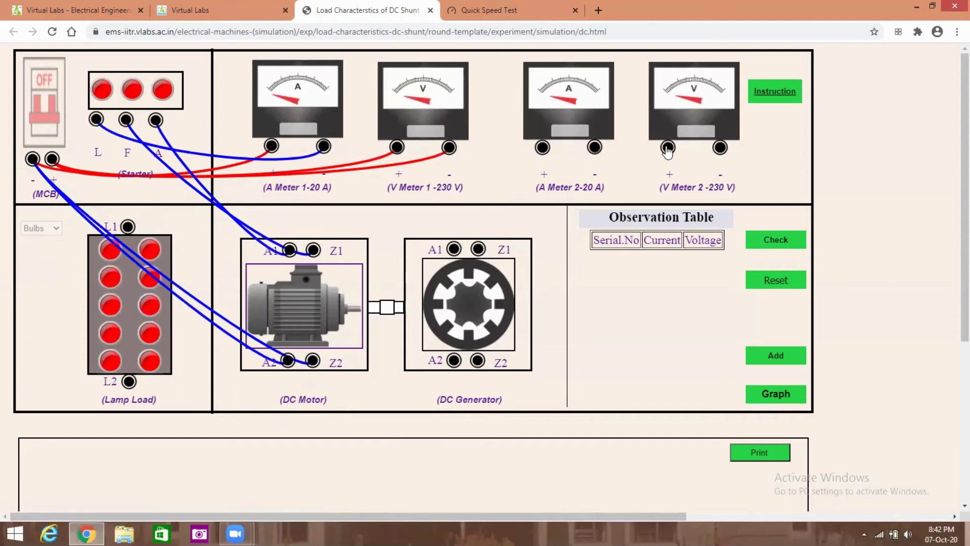
- Connect voltmeter 2 across generator A1/A2 and link A1–Z1 and A2–Z2 for shunt excitation
{"action": "left_click_drag", "start_coordinate": [668, 150], "coordinate": [454, 249]}
{"action": "left_click_drag", "start_coordinate": [722, 148], "coordinate": [456, 360]}
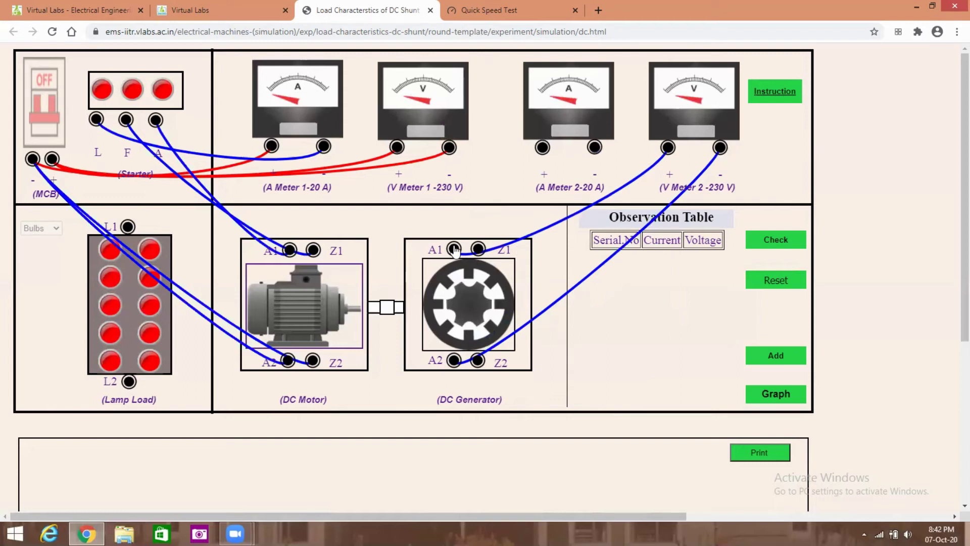
{"action": "left_click_drag", "start_coordinate": [454, 249], "coordinate": [481, 248]}
{"action": "left_click_drag", "start_coordinate": [454, 360], "coordinate": [478, 370]}
- Feed the lamp load from generator A1 through ammeter 2 to L1, returning L2 to generator A2
{"action": "left_click_drag", "start_coordinate": [454, 251], "coordinate": [542, 148]}
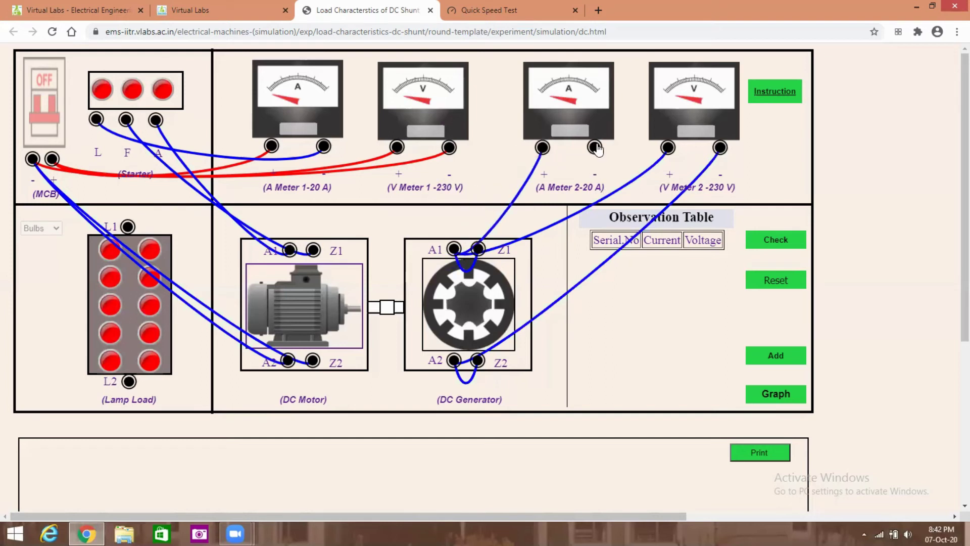
{"action": "left_click_drag", "start_coordinate": [598, 149], "coordinate": [128, 226]}
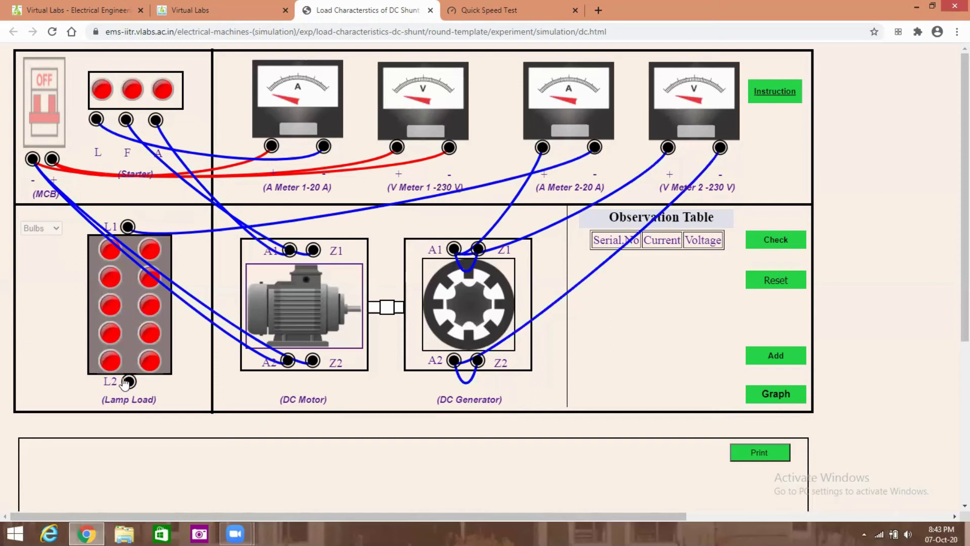
{"action": "left_click_drag", "start_coordinate": [129, 382], "coordinate": [455, 361]}
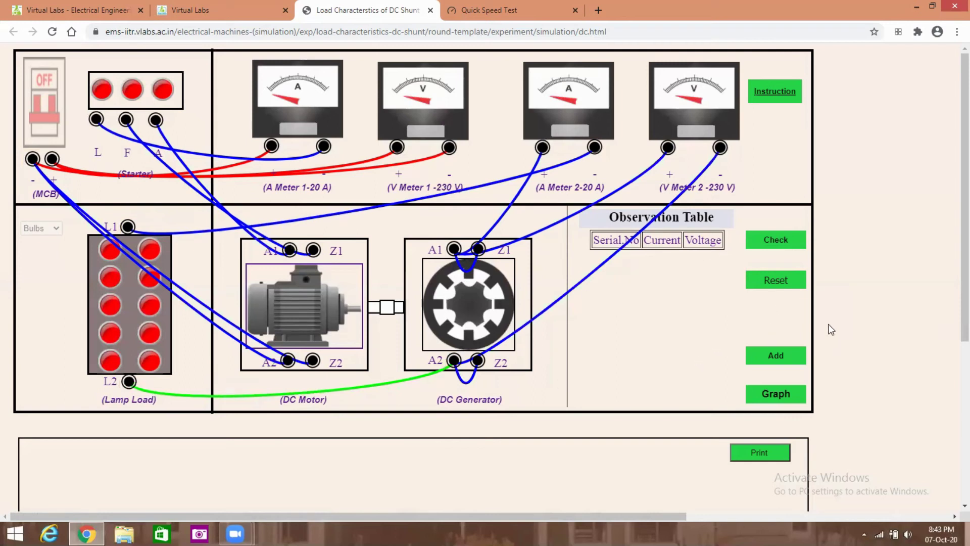
- Verify the wiring with Check, acknowledge the 'Correct connection' alert, and switch the MCB on
{"action": "left_click", "coordinate": [787, 246]}
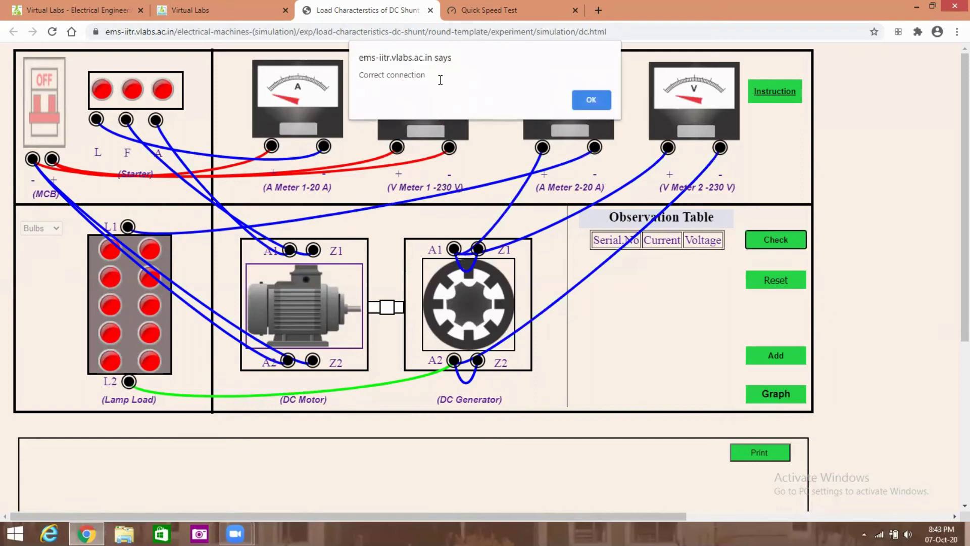
{"action": "left_click", "coordinate": [602, 103]}
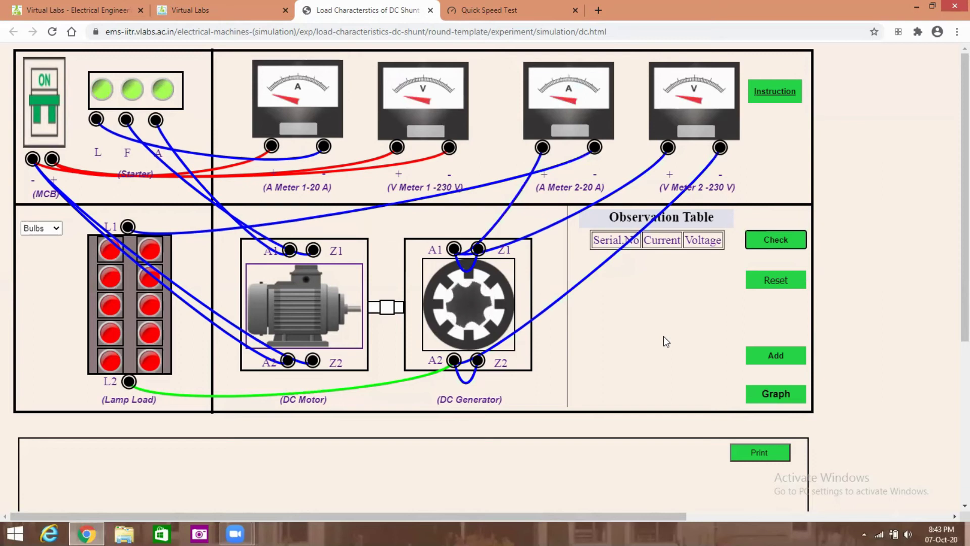
{"action": "left_click", "coordinate": [44, 227]}
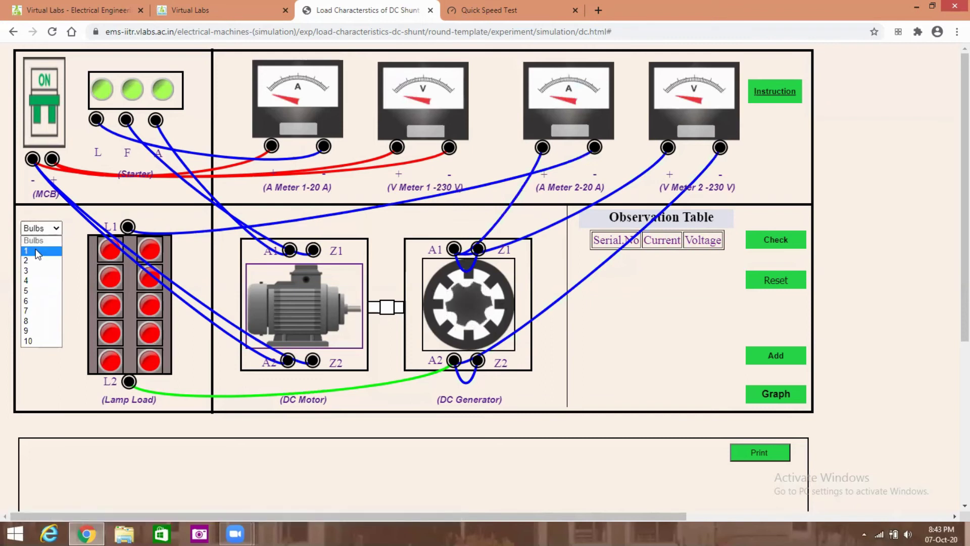
- Add observation rows for 1, 2 and 3 bulbs: 1.2 A/220 V, 2.8 A/212 V, 3.2 A/208 V
{"action": "left_click", "coordinate": [36, 250]}
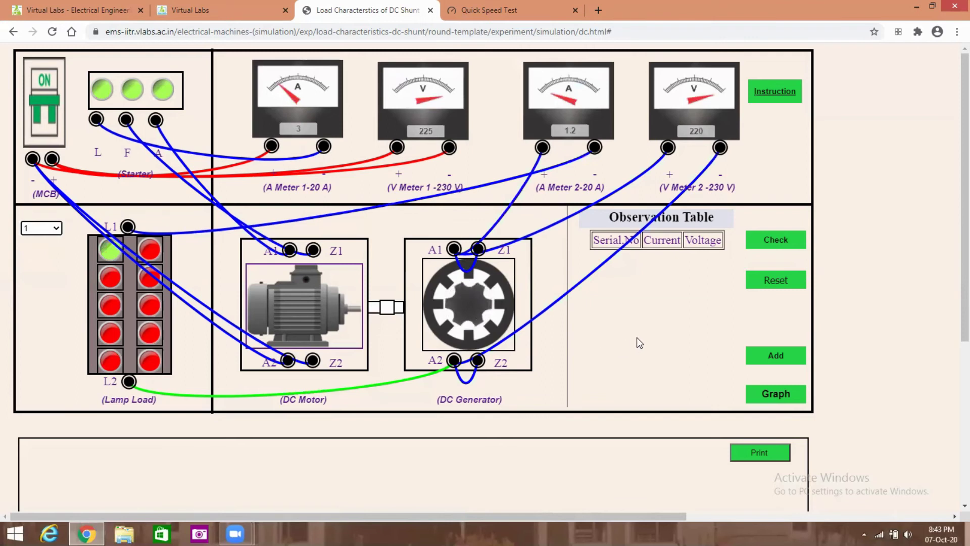
{"action": "left_click", "coordinate": [782, 358]}
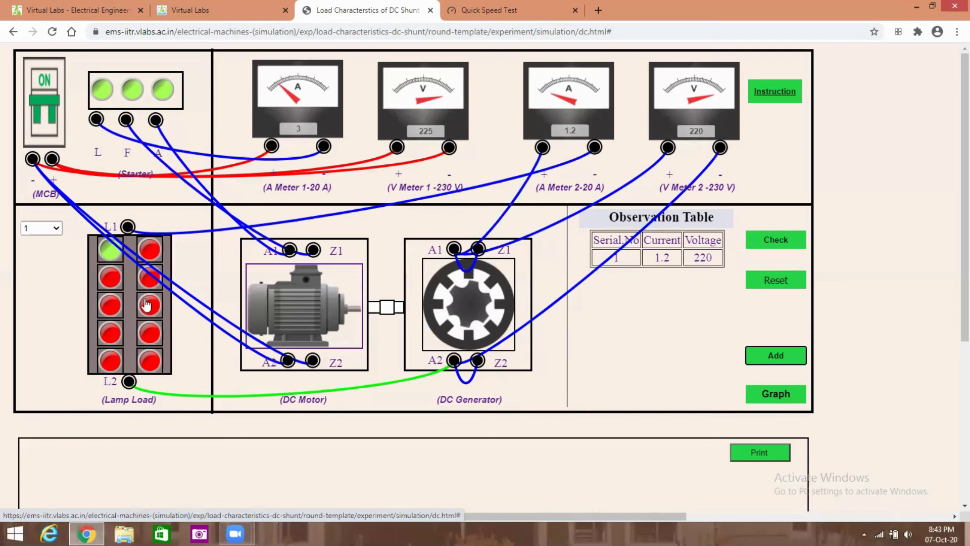
{"action": "left_click", "coordinate": [57, 230]}
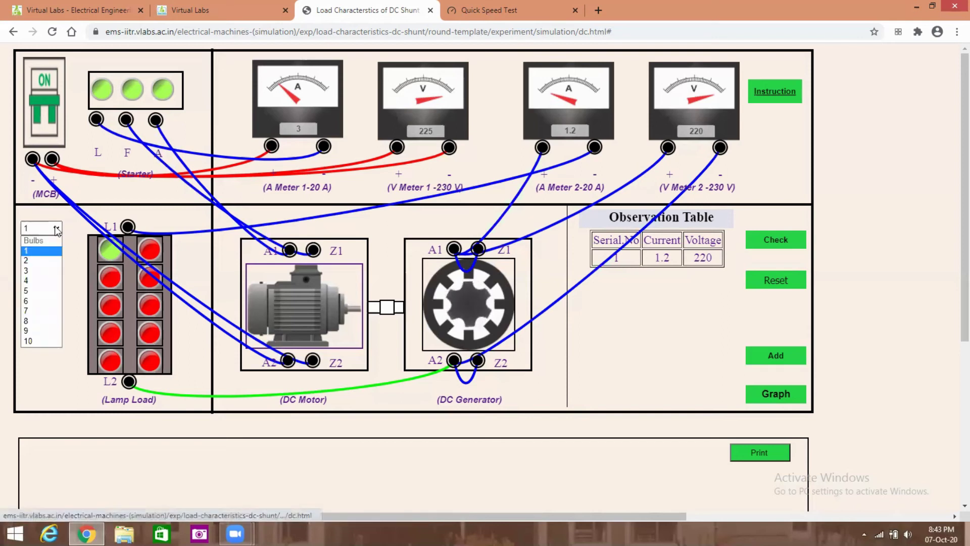
{"action": "left_click", "coordinate": [41, 261]}
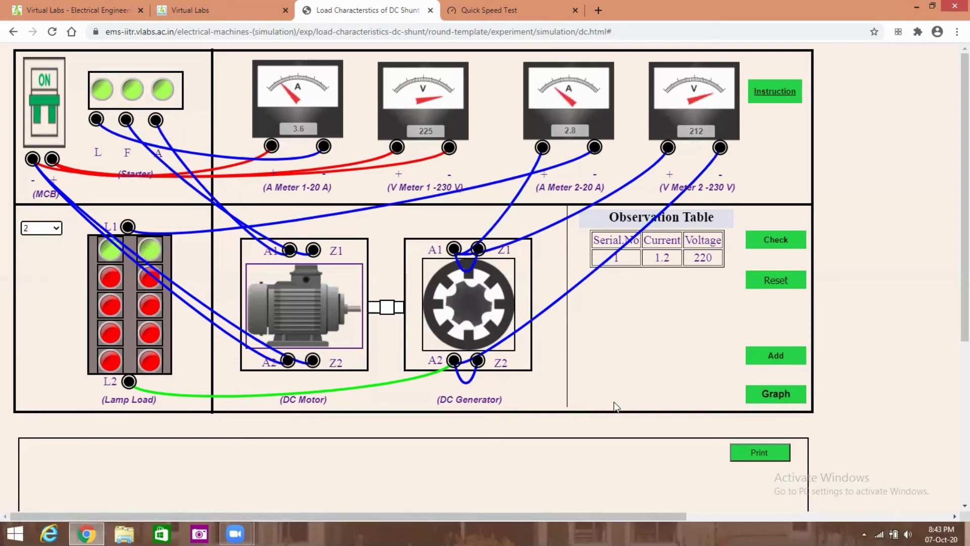
{"action": "left_click", "coordinate": [773, 355]}
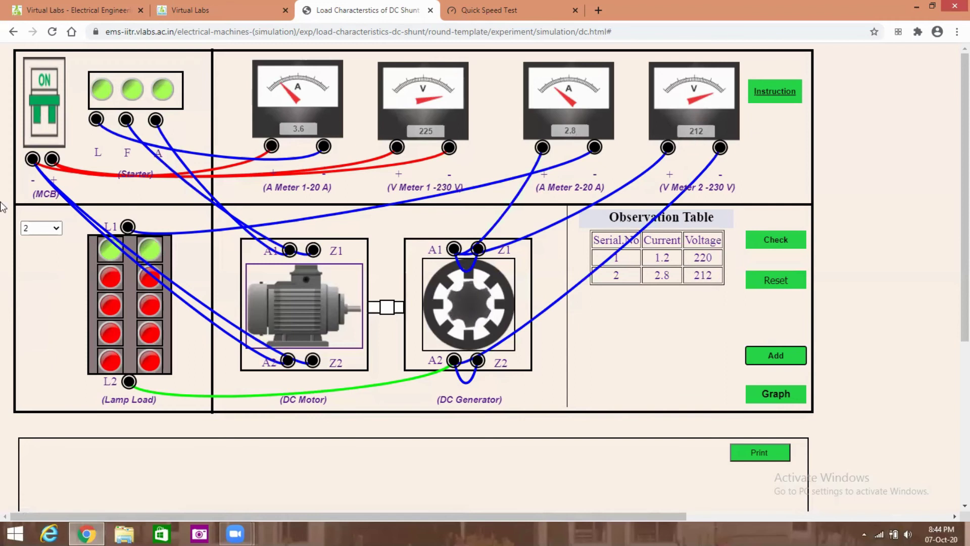
{"action": "left_click", "coordinate": [44, 229]}
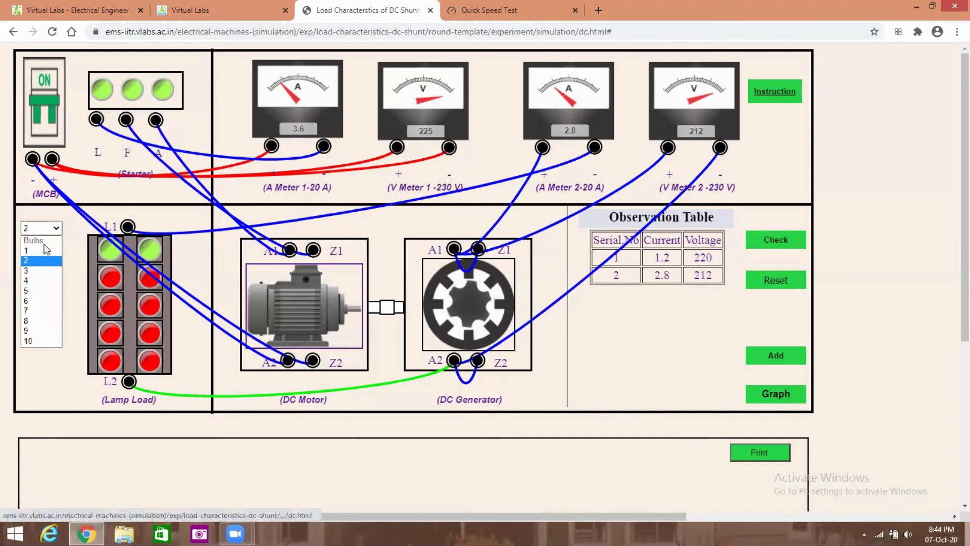
{"action": "left_click", "coordinate": [39, 272]}
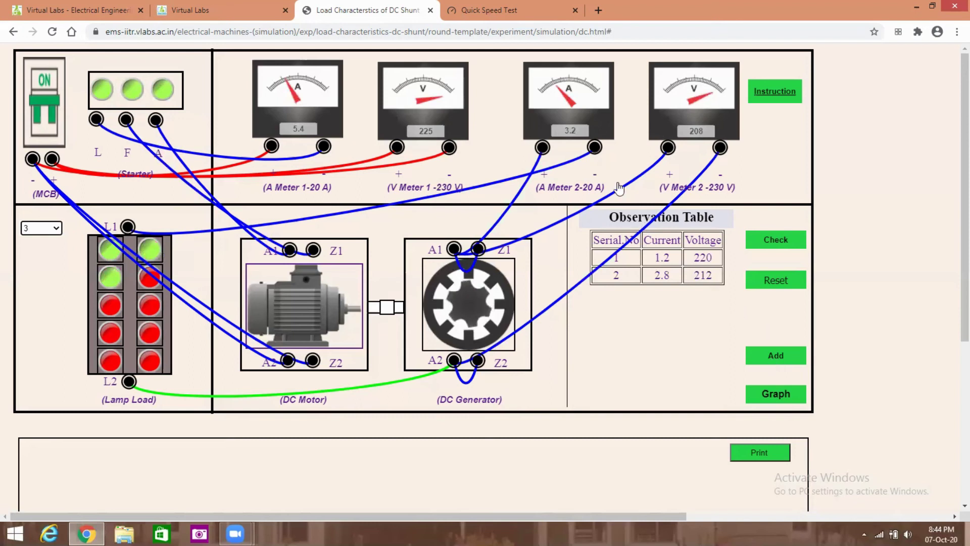
{"action": "left_click", "coordinate": [784, 354]}
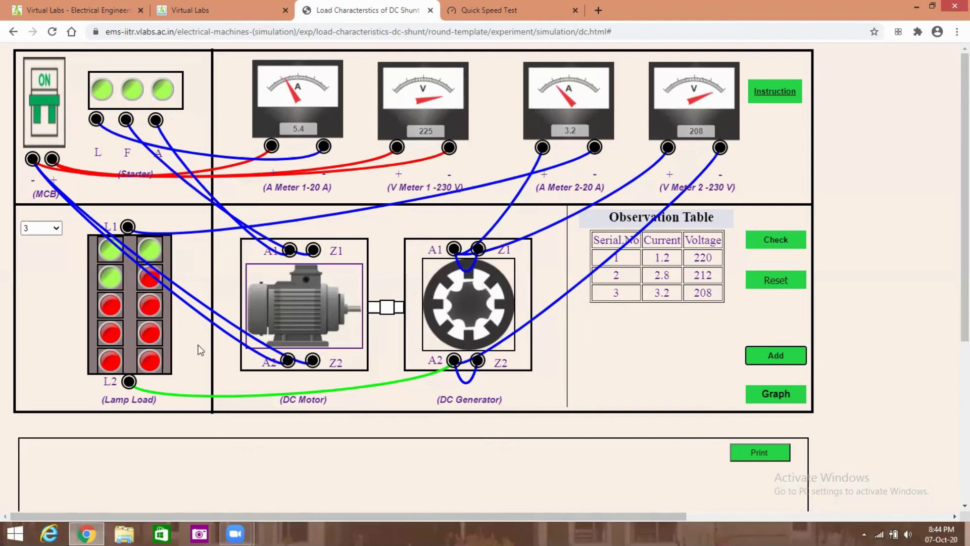
{"action": "left_click", "coordinate": [42, 229]}
- Add observation rows for 4, 5 and 6 bulbs: 3.6 A/205 V, 5.5 A/200 V, 7 A/195 V
{"action": "left_click", "coordinate": [38, 282]}
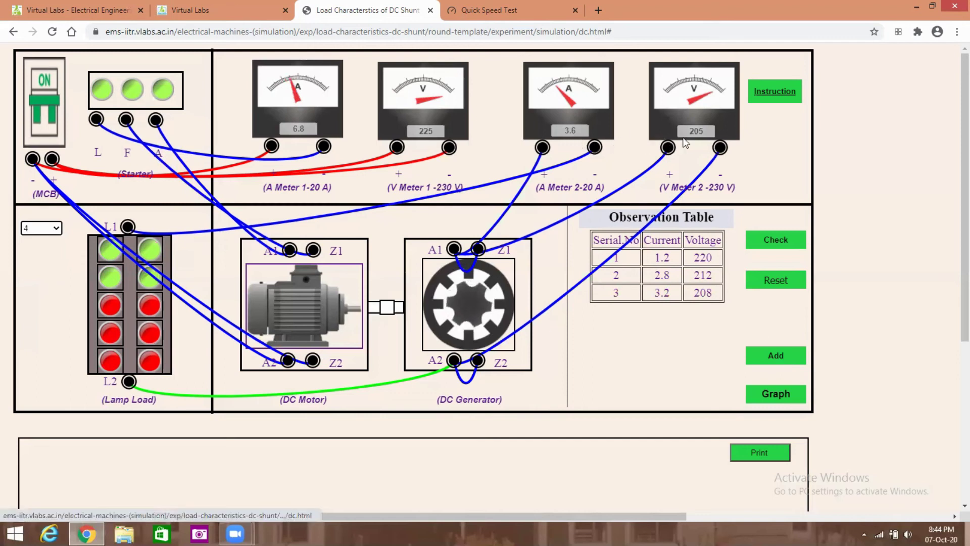
{"action": "left_click", "coordinate": [777, 357]}
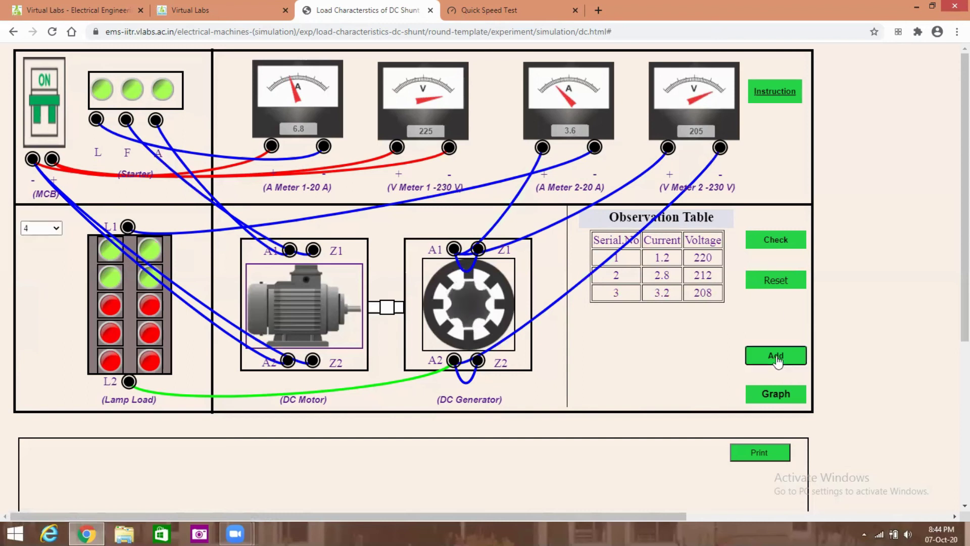
{"action": "left_click", "coordinate": [42, 228]}
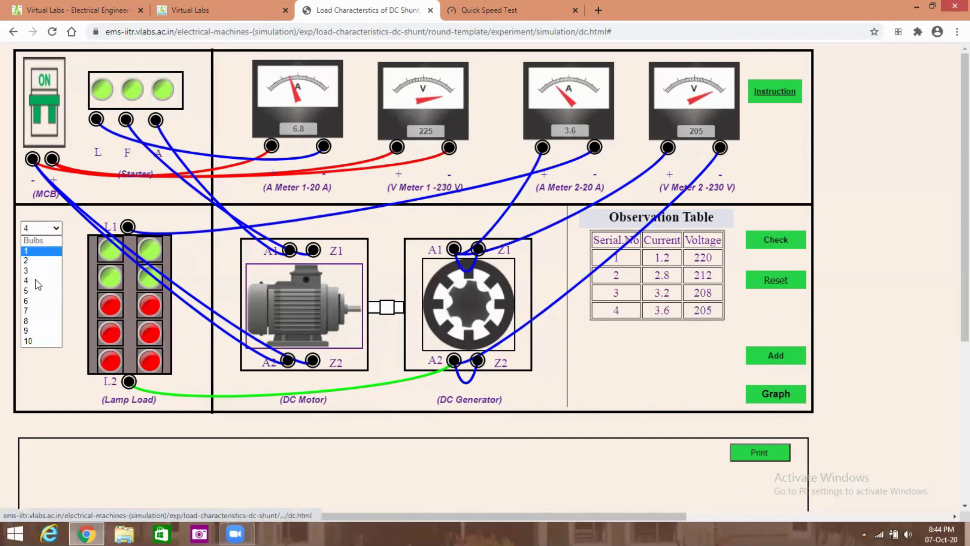
{"action": "left_click", "coordinate": [32, 292]}
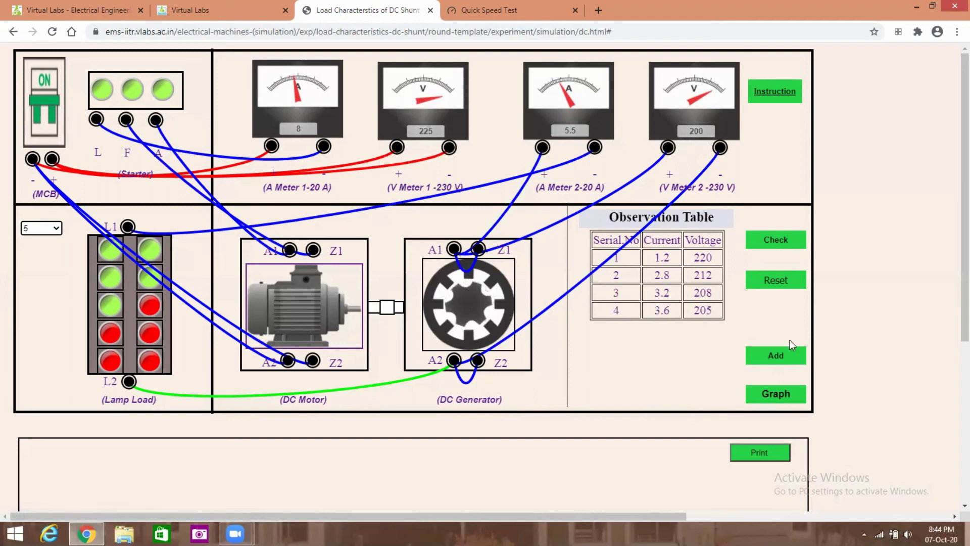
{"action": "left_click", "coordinate": [776, 356]}
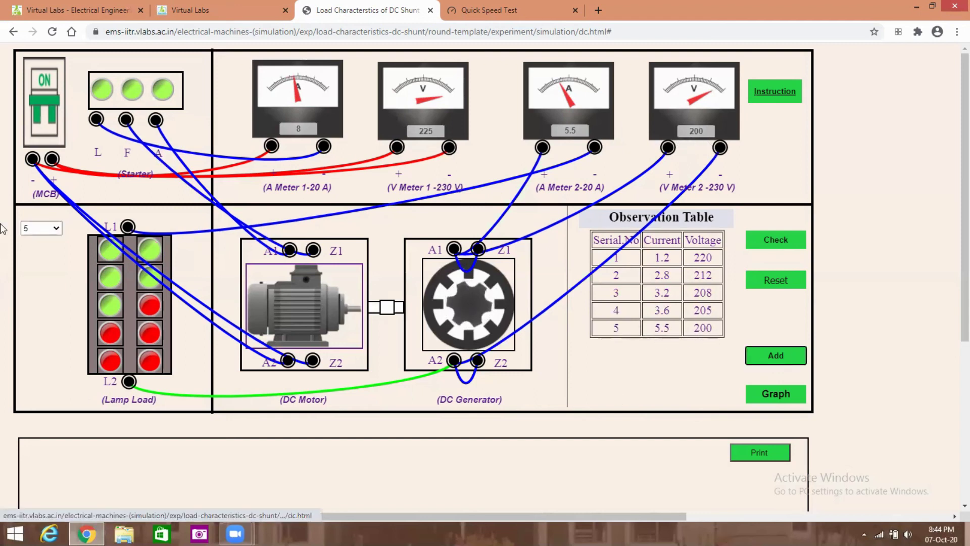
{"action": "left_click", "coordinate": [44, 231]}
{"action": "left_click", "coordinate": [41, 297]}
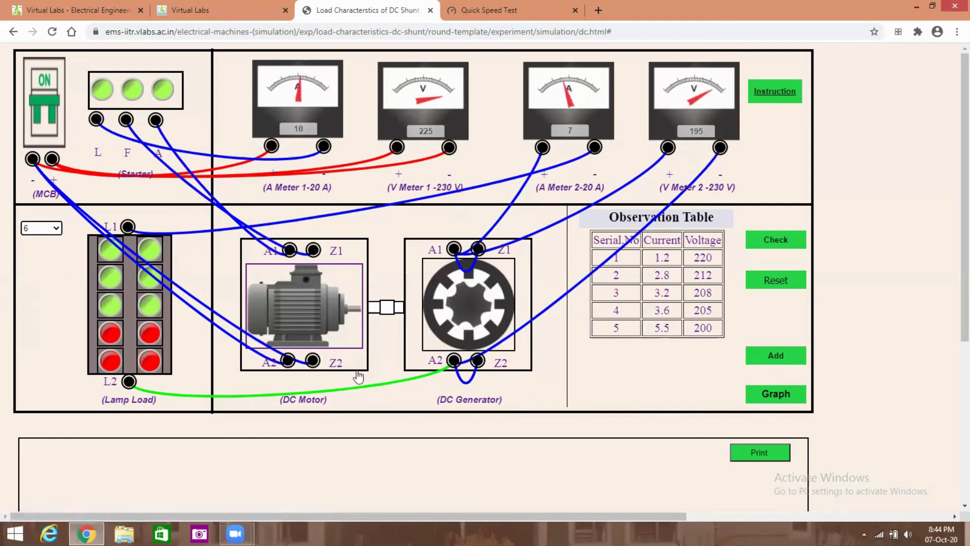
{"action": "left_click", "coordinate": [776, 356]}
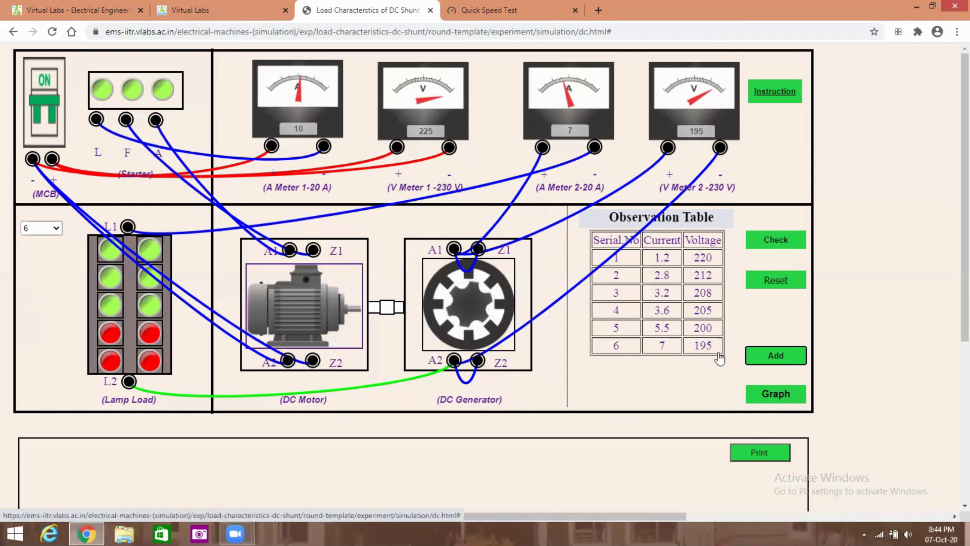
- Plot the Voltage vs Load Current graph, falling from 220 V at 1.2 A to 195 V at 7 A
{"action": "scroll", "coordinate": [721, 377], "scroll_direction": "down", "scroll_amount": 1}
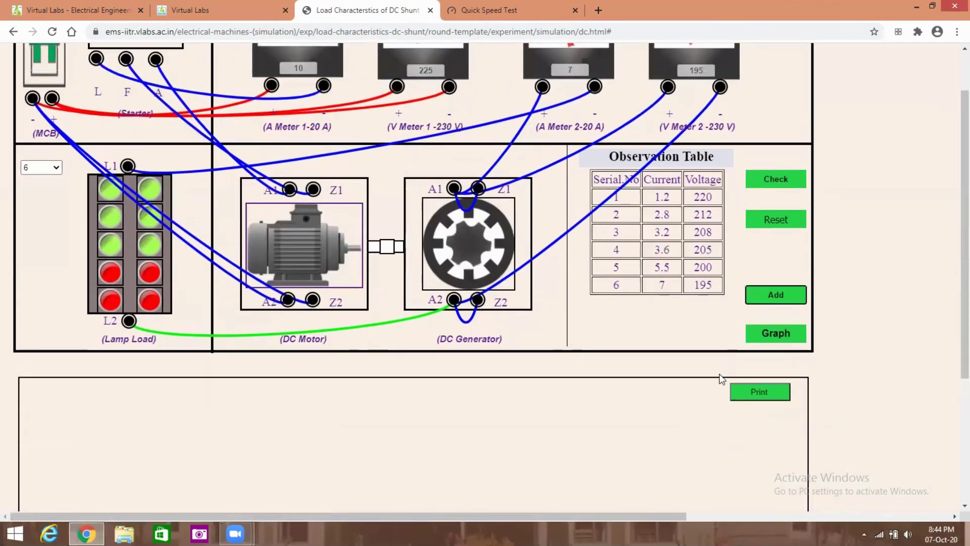
{"action": "left_click", "coordinate": [787, 338]}
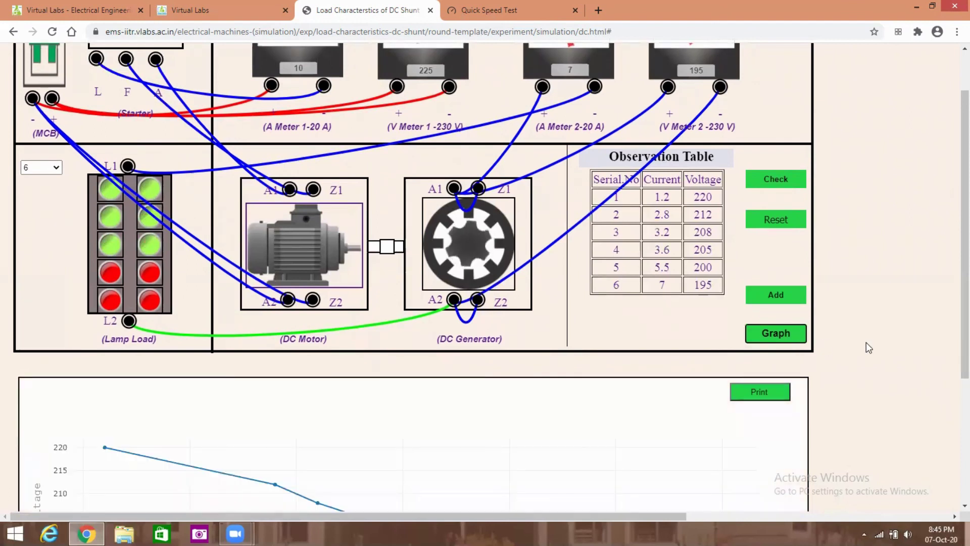
{"action": "scroll", "coordinate": [866, 344], "scroll_direction": "down", "scroll_amount": 3}
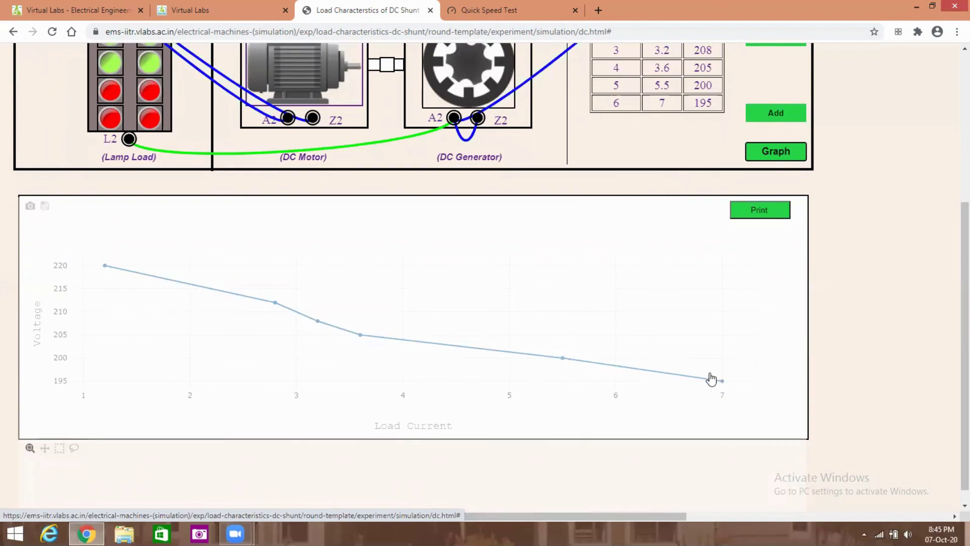
{"action": "scroll", "coordinate": [713, 379], "scroll_direction": "up", "scroll_amount": 2}
{"action": "scroll", "coordinate": [711, 379], "scroll_direction": "up", "scroll_amount": 2}
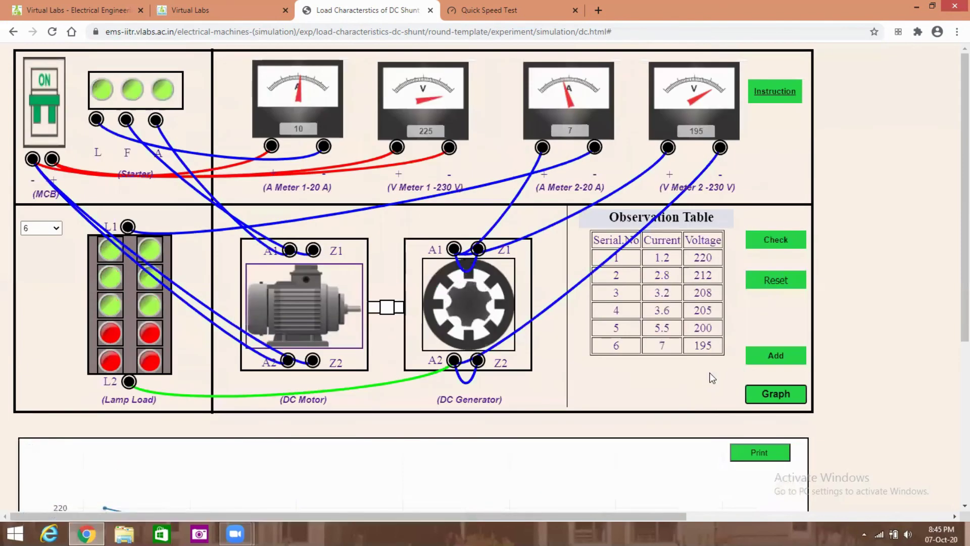